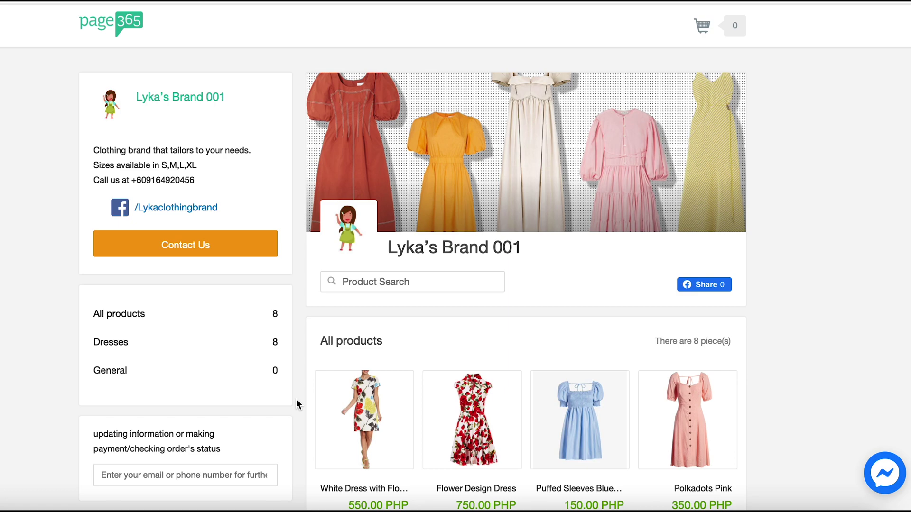
- Look through the product listing on the shop's public storefront page
{"action": "scroll", "coordinate": [296, 403], "scroll_direction": "down", "scroll_amount": 4}
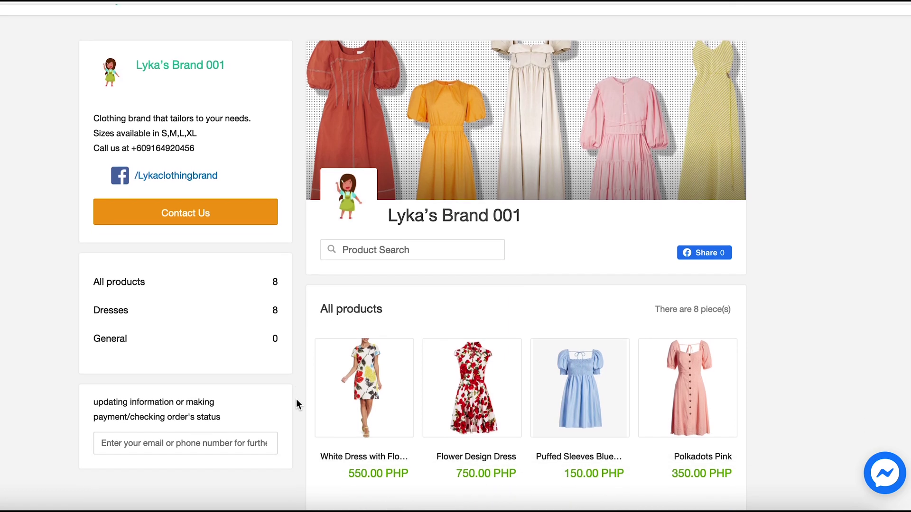
{"action": "scroll", "coordinate": [296, 403], "scroll_direction": "down", "scroll_amount": 1}
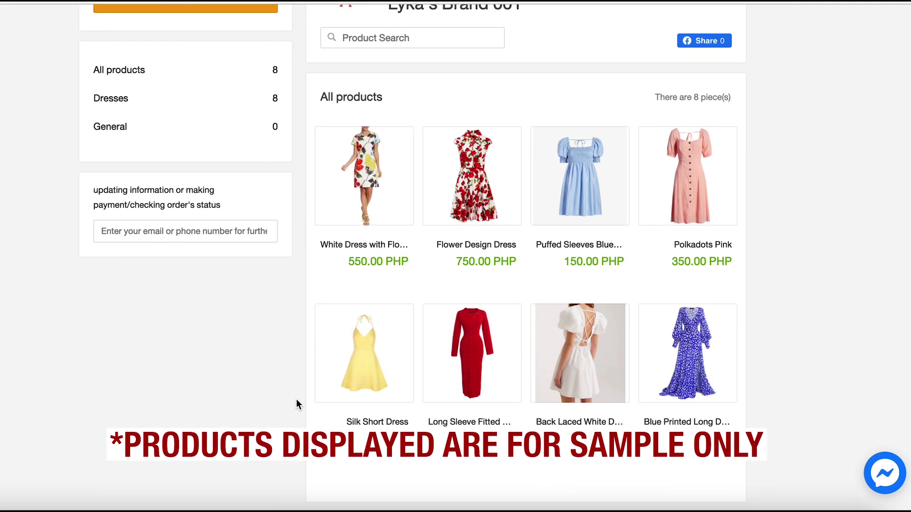
{"action": "scroll", "coordinate": [296, 402], "scroll_direction": "up", "scroll_amount": 3}
{"action": "scroll", "coordinate": [296, 403], "scroll_direction": "up", "scroll_amount": 2}
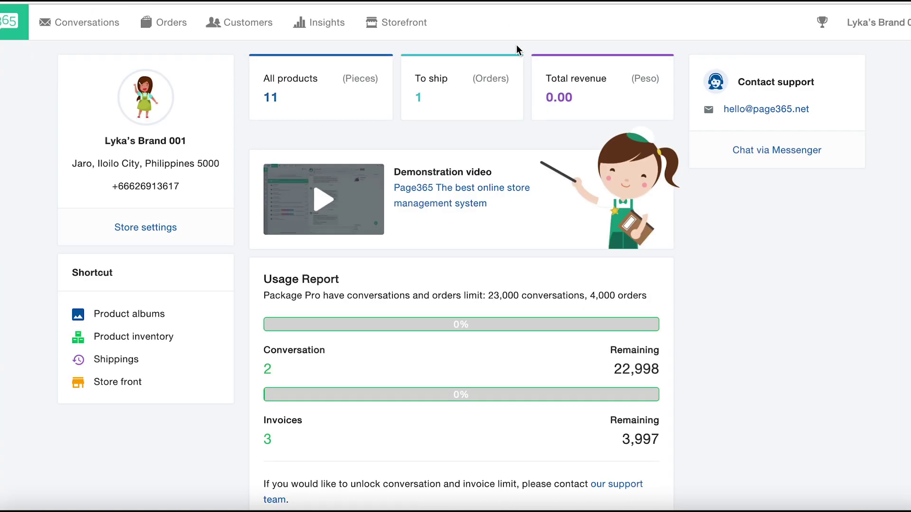
- Start a new product in the Dresses category of the storefront management area
{"action": "left_click", "coordinate": [398, 32]}
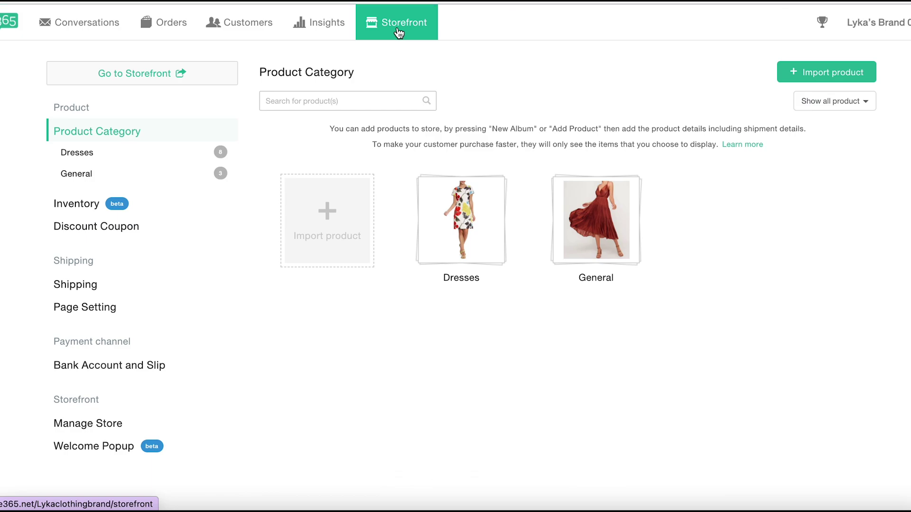
{"action": "left_click", "coordinate": [114, 152]}
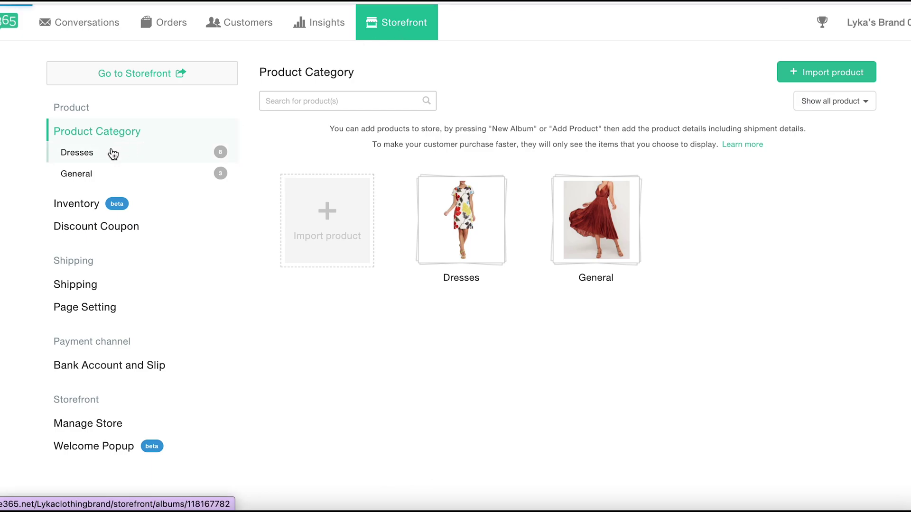
{"action": "left_click", "coordinate": [814, 140]}
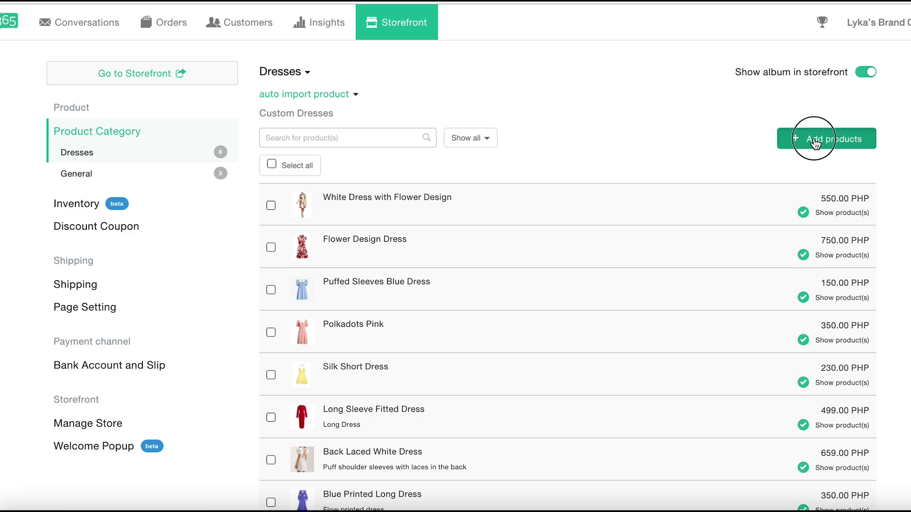
- Add the red pleated dress photo from the Facebook photos as the product image
{"action": "left_click", "coordinate": [496, 165]}
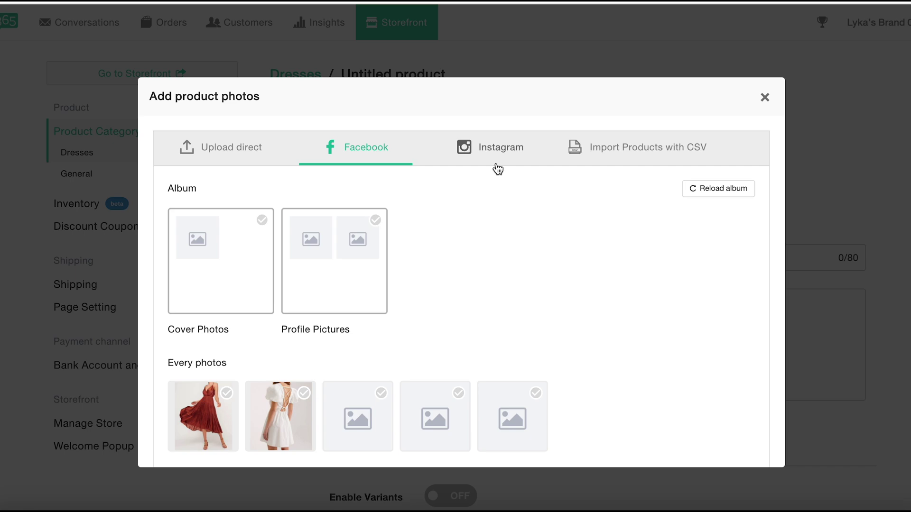
{"action": "scroll", "coordinate": [528, 282], "scroll_direction": "down", "scroll_amount": 3}
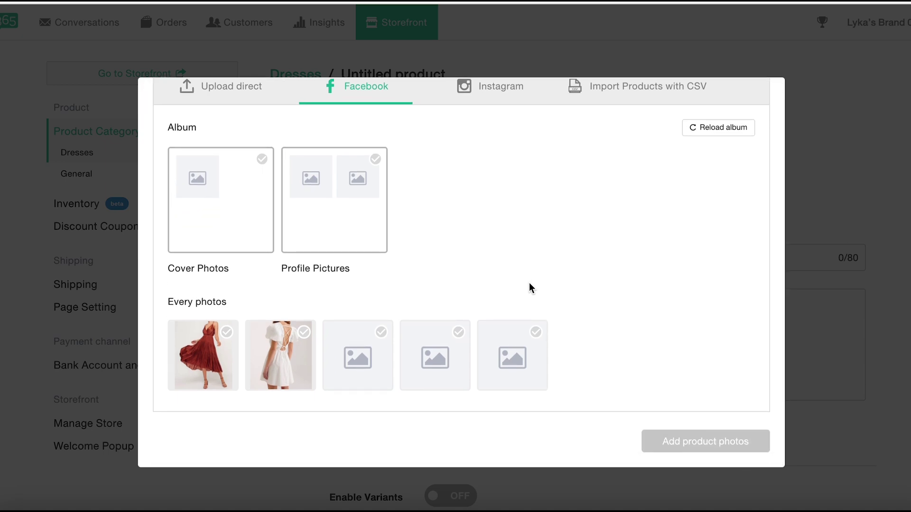
{"action": "left_click", "coordinate": [226, 333]}
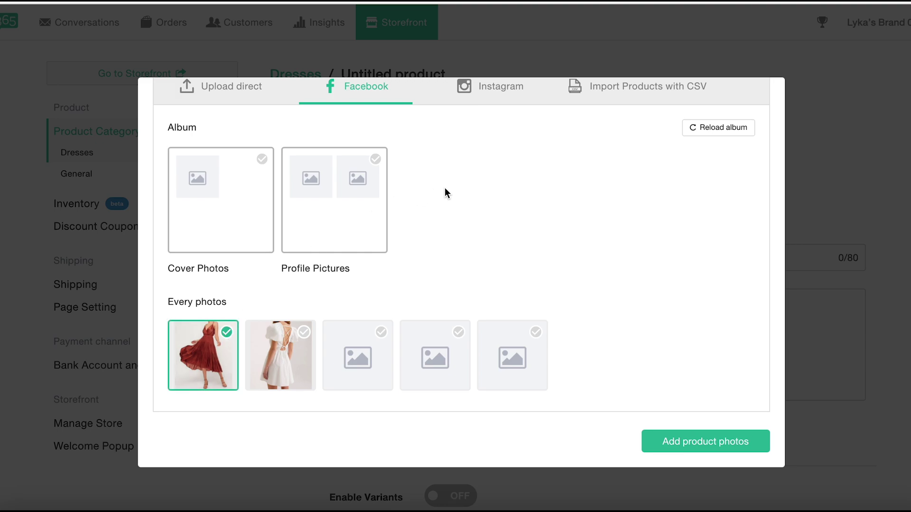
{"action": "scroll", "coordinate": [459, 191], "scroll_direction": "up", "scroll_amount": 2}
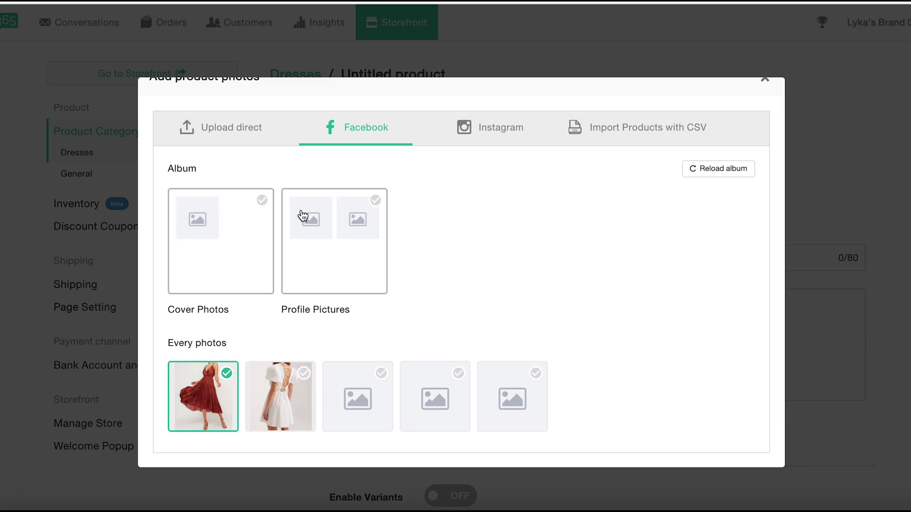
{"action": "left_click", "coordinate": [216, 138]}
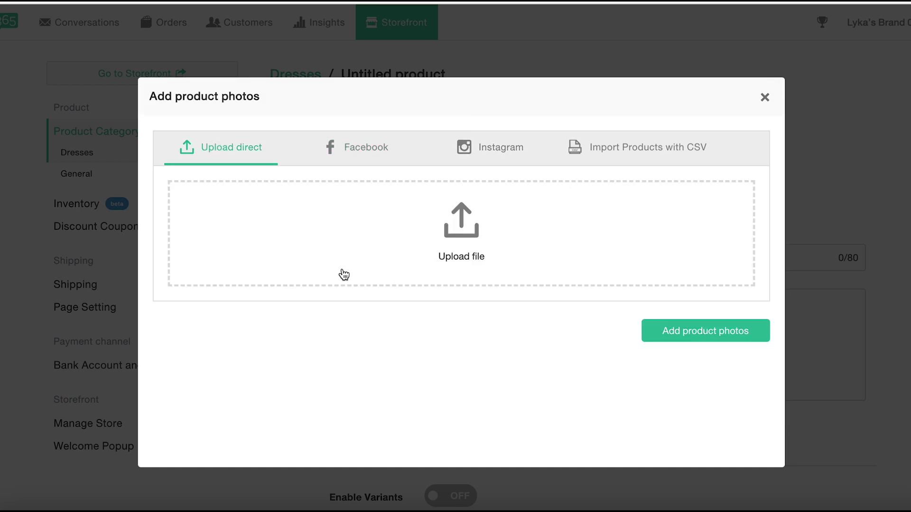
{"action": "left_click", "coordinate": [352, 146]}
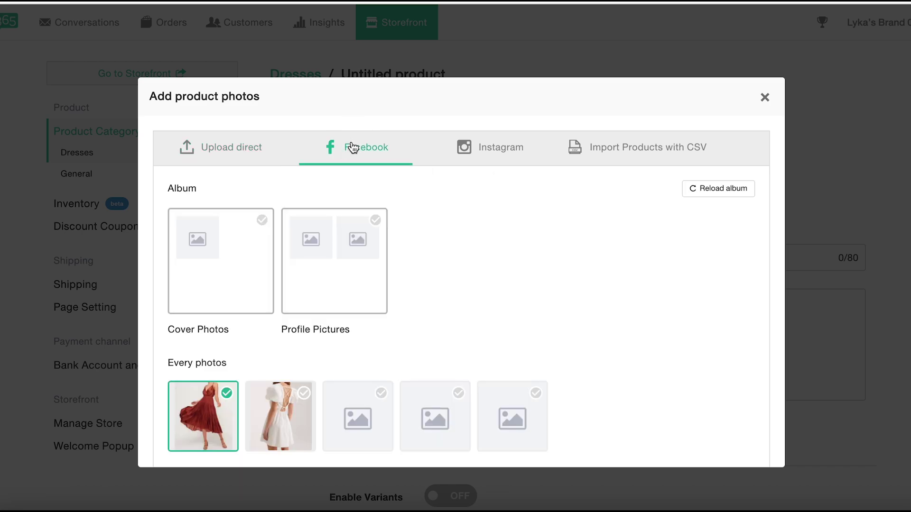
{"action": "scroll", "coordinate": [519, 294], "scroll_direction": "down", "scroll_amount": 2}
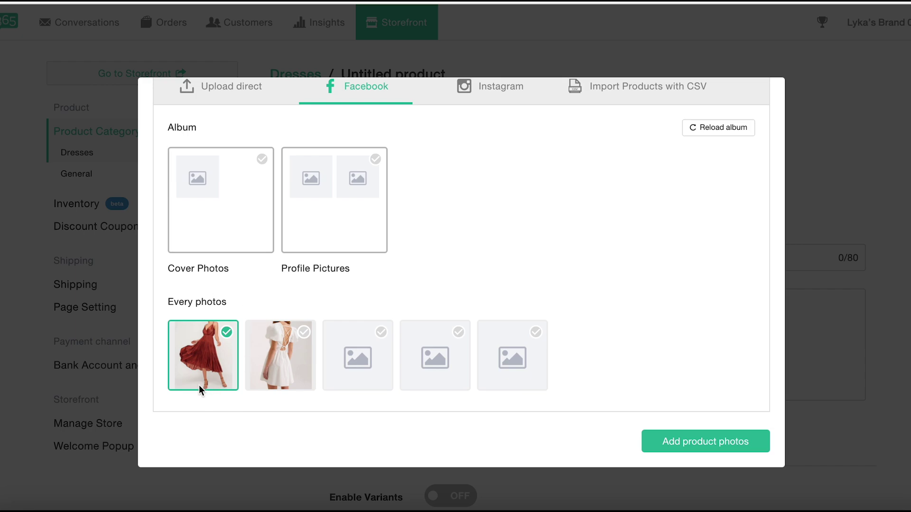
{"action": "left_click", "coordinate": [688, 446]}
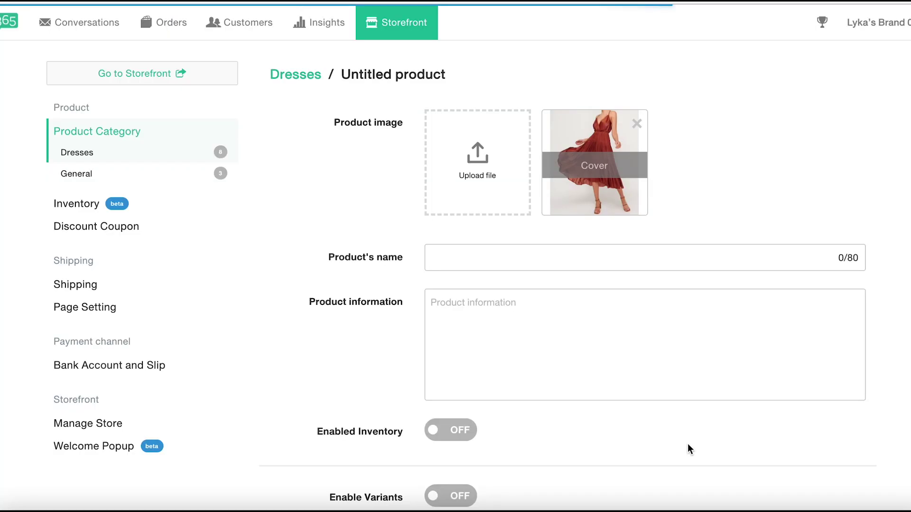
- Name the product "Brown Dress" and enter "Wavy Brown Dress" as its product information
{"action": "left_click", "coordinate": [514, 265]}
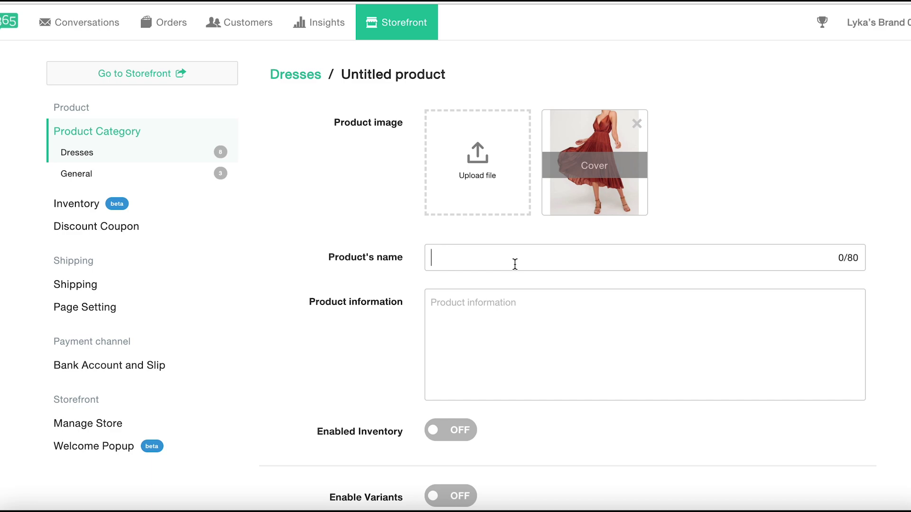
{"action": "type", "text": "B"}
{"action": "type", "text": "rown Dr"}
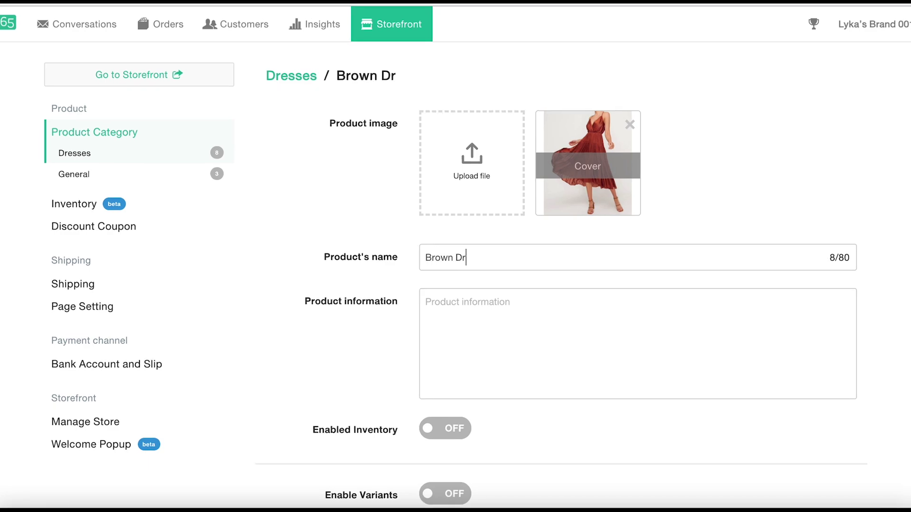
{"action": "type", "text": "ess"}
{"action": "left_click", "coordinate": [473, 309]}
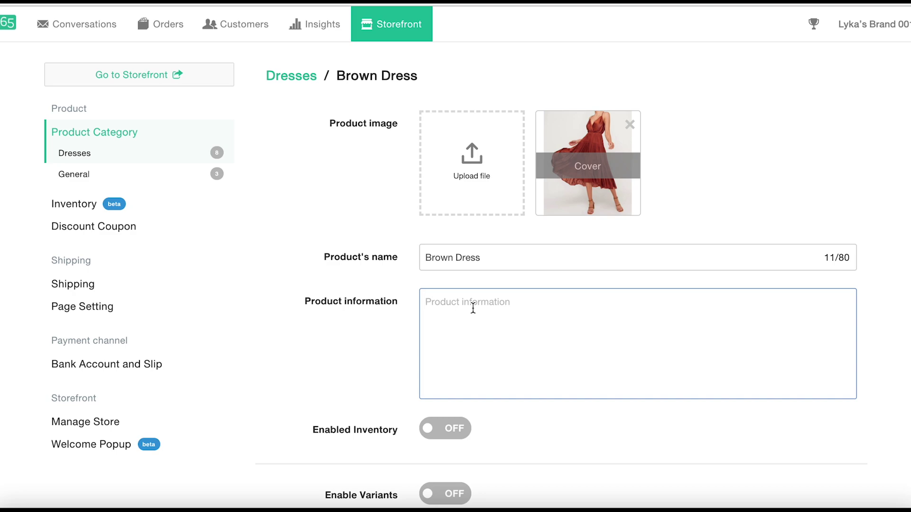
{"action": "type", "text": "Wavy Bro"}
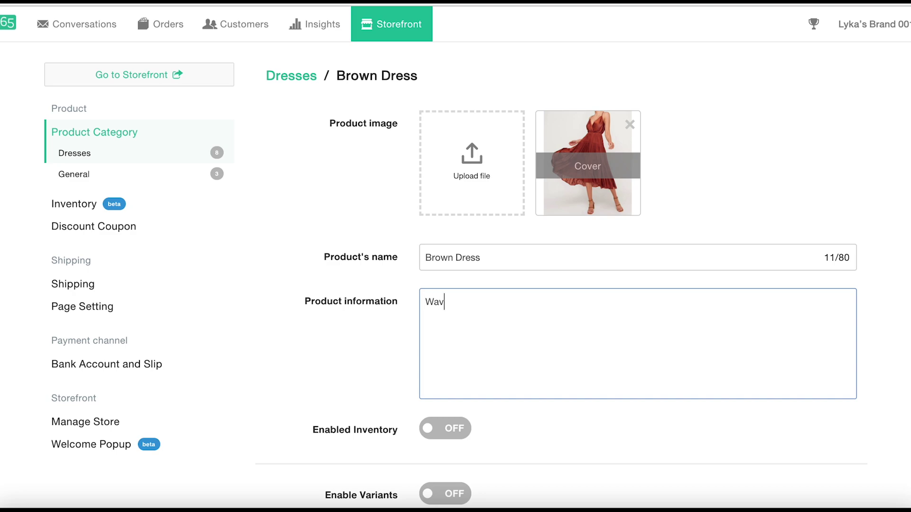
{"action": "type", "text": "wn Dress"}
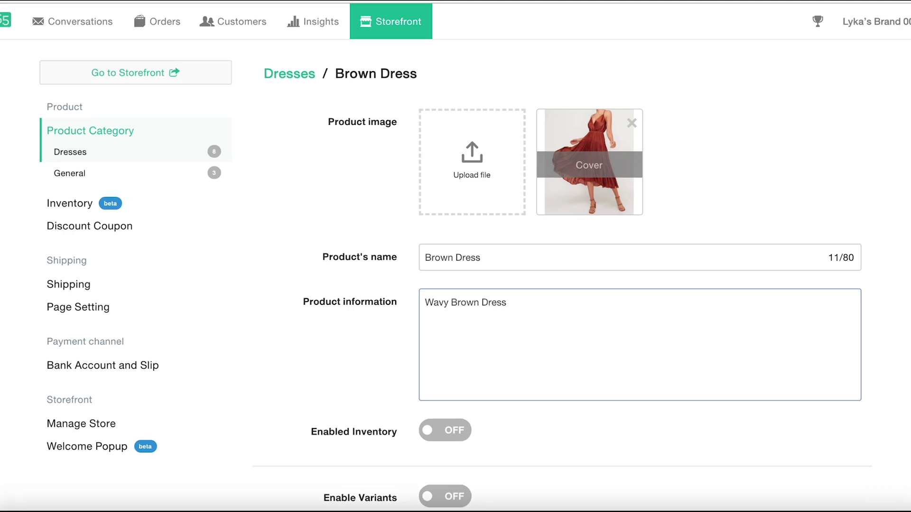
{"action": "left_click", "coordinate": [334, 337]}
- Set the product's price to 400.00, leaving the discounted full price blank
{"action": "scroll", "coordinate": [335, 337], "scroll_direction": "down", "scroll_amount": 2}
{"action": "scroll", "coordinate": [334, 337], "scroll_direction": "down", "scroll_amount": 4}
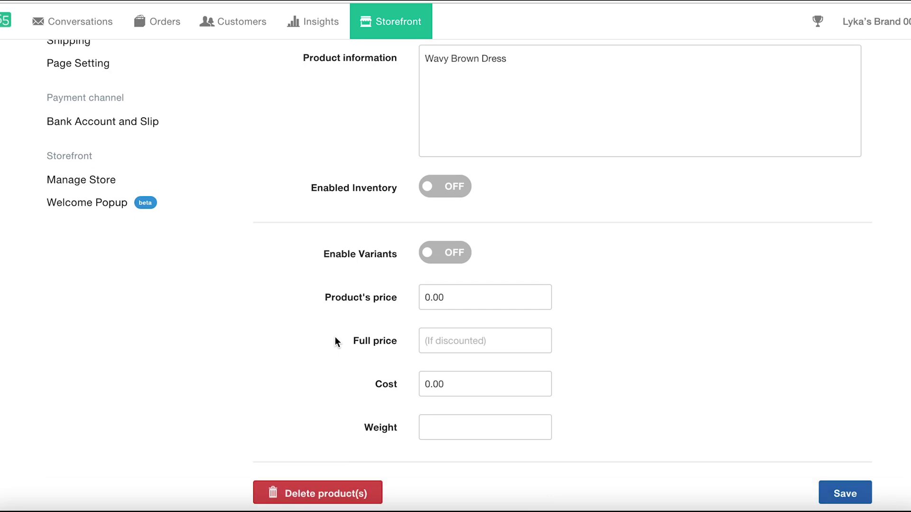
{"action": "left_click", "coordinate": [427, 273]}
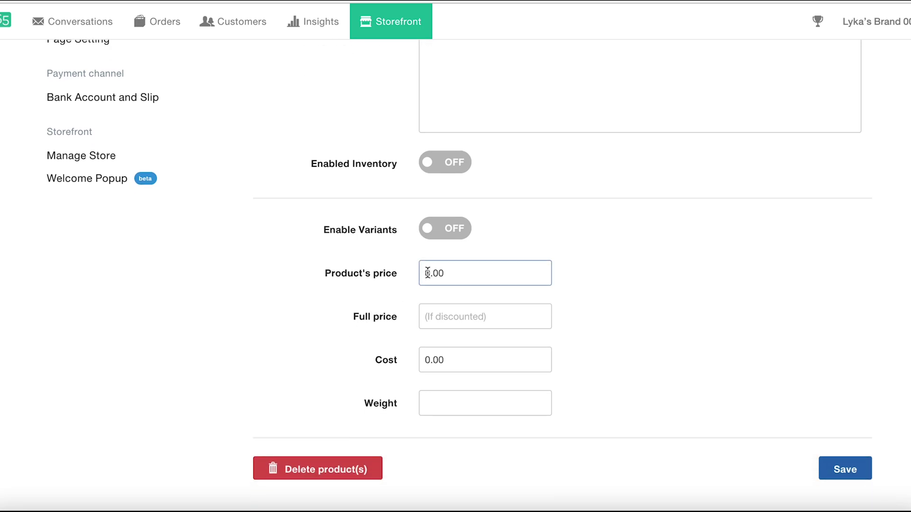
{"action": "type", "text": "40"}
{"action": "left_click", "coordinate": [446, 316]}
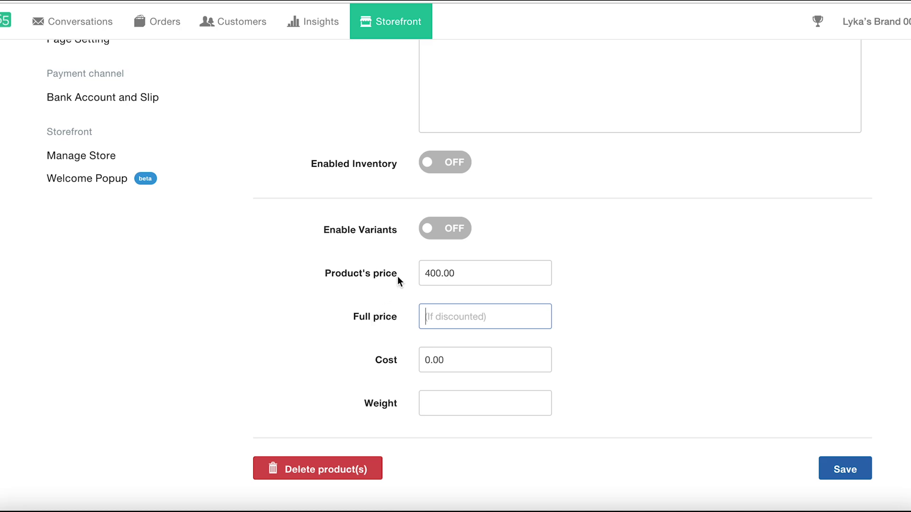
{"action": "left_click", "coordinate": [426, 271]}
{"action": "key", "text": "Delete"}
{"action": "type", "text": "4"}
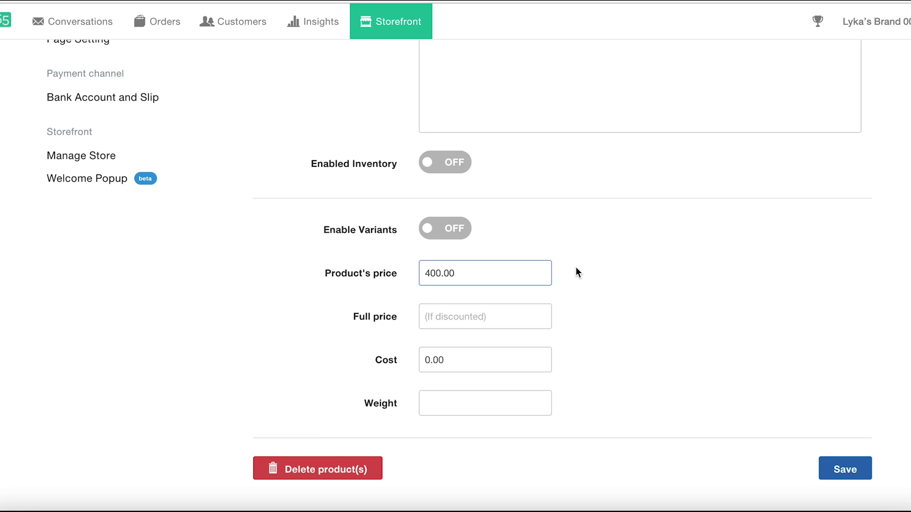
{"action": "left_click", "coordinate": [690, 273]}
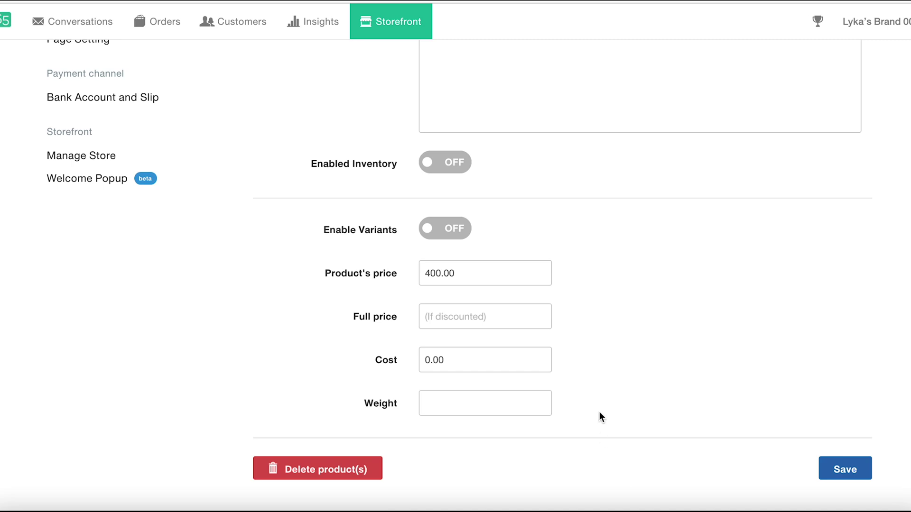
- Set the product's weight to 0.30 and save the product
{"action": "left_click", "coordinate": [512, 404]}
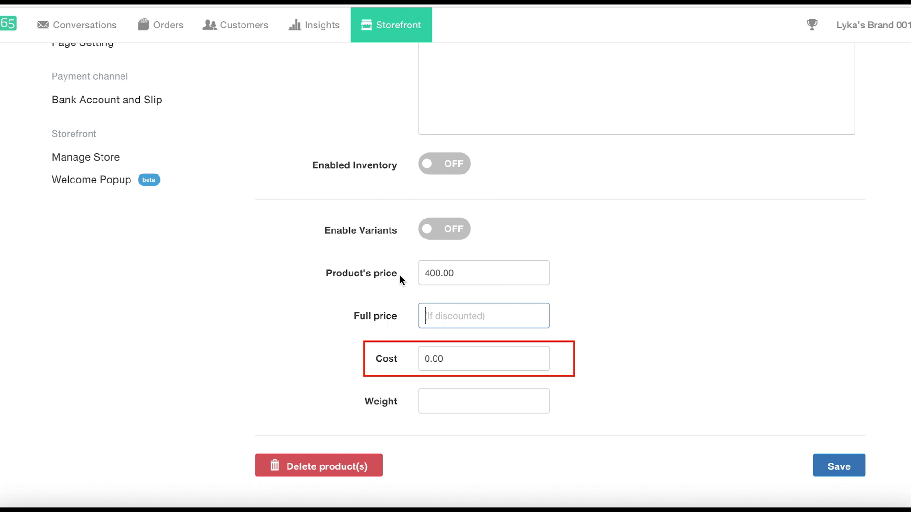
{"action": "left_click", "coordinate": [511, 401]}
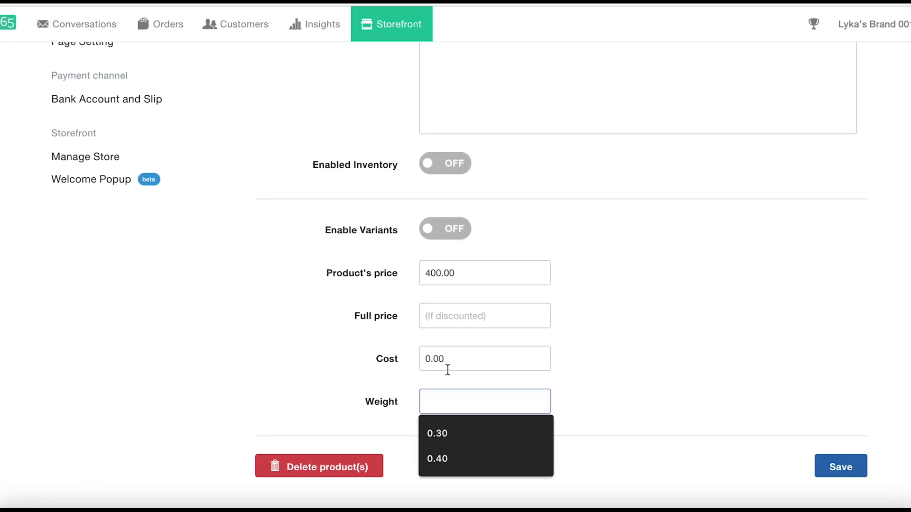
{"action": "left_click", "coordinate": [450, 439]}
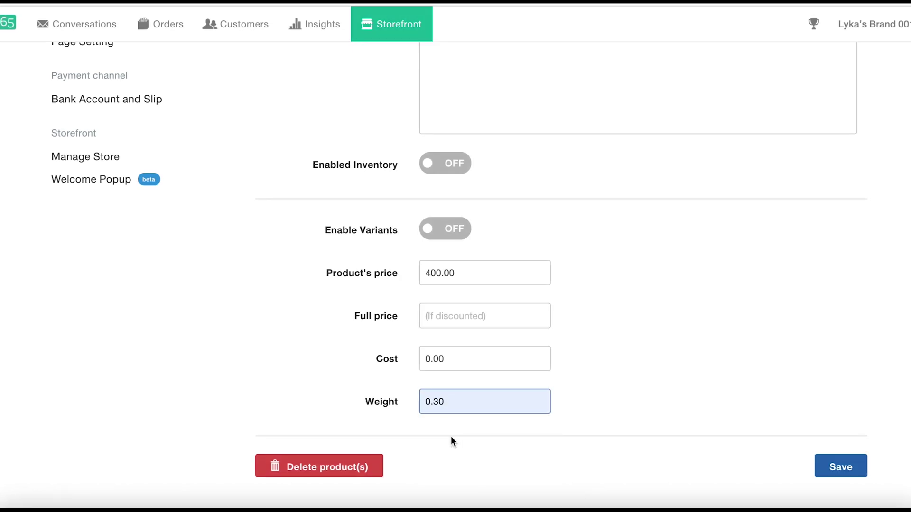
{"action": "left_click", "coordinate": [389, 378]}
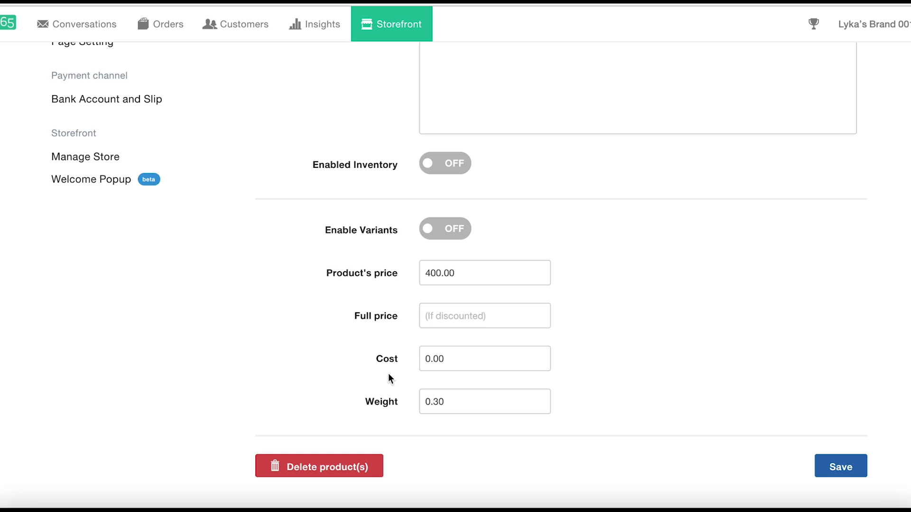
{"action": "left_click", "coordinate": [459, 401]}
{"action": "left_click", "coordinate": [835, 472]}
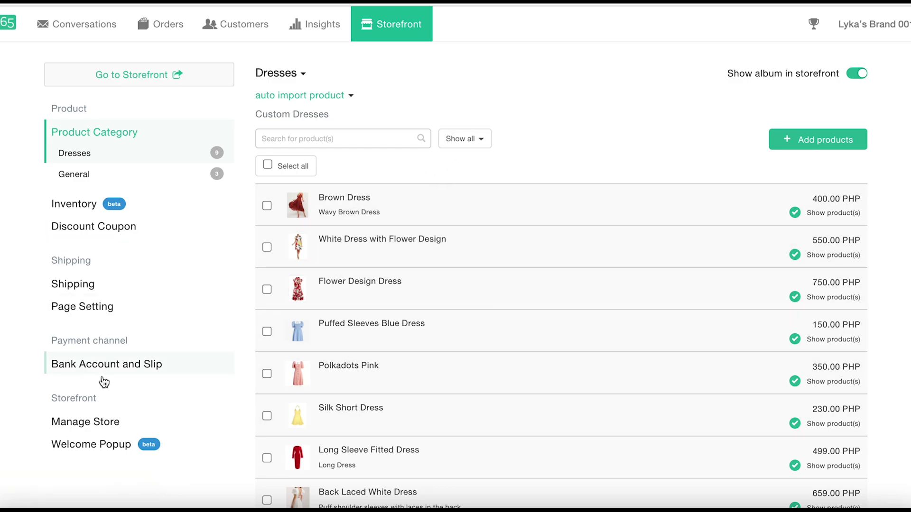
- Review the Manage Store settings, including profile picture, cover picture, store information and the analytics and tracking fields
{"action": "left_click", "coordinate": [84, 424]}
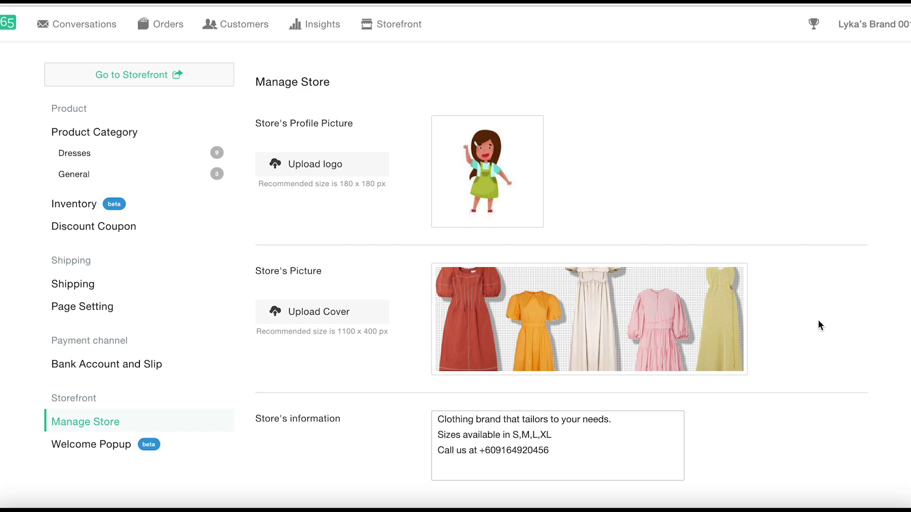
{"action": "scroll", "coordinate": [818, 320], "scroll_direction": "down", "scroll_amount": 3}
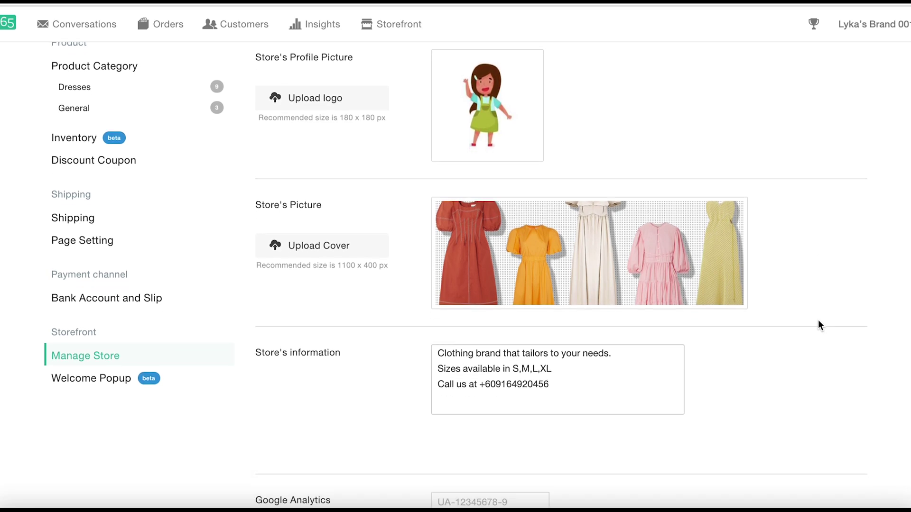
{"action": "left_click", "coordinate": [594, 292]}
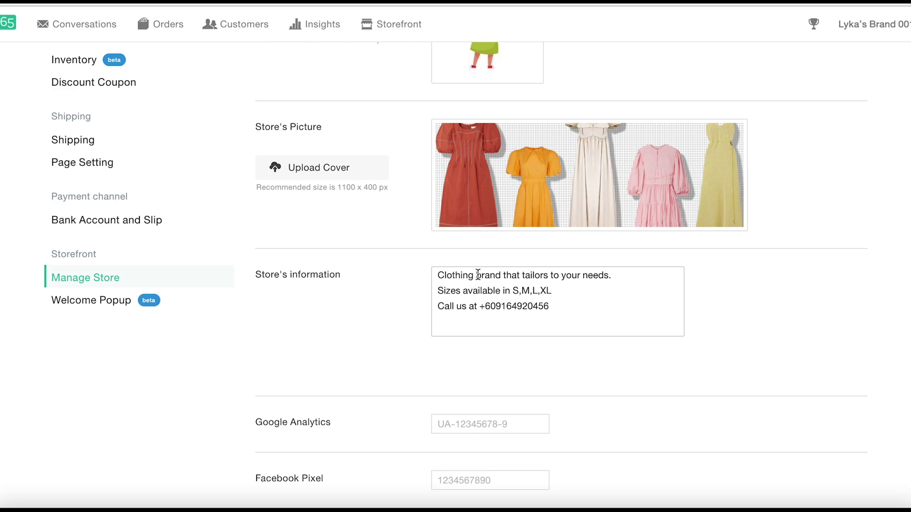
{"action": "left_click", "coordinate": [479, 306]}
{"action": "scroll", "coordinate": [766, 303], "scroll_direction": "down", "scroll_amount": 1}
{"action": "scroll", "coordinate": [767, 306], "scroll_direction": "down", "scroll_amount": 3}
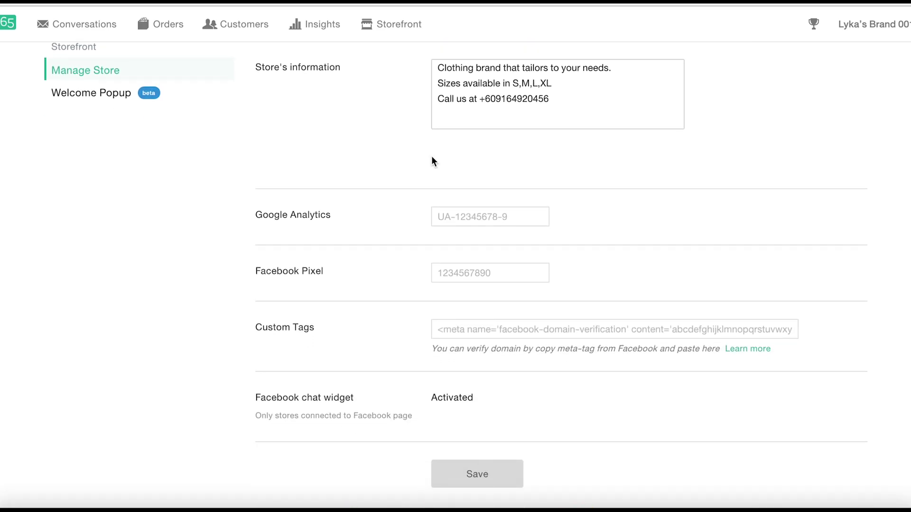
{"action": "scroll", "coordinate": [305, 151], "scroll_direction": "up", "scroll_amount": 5}
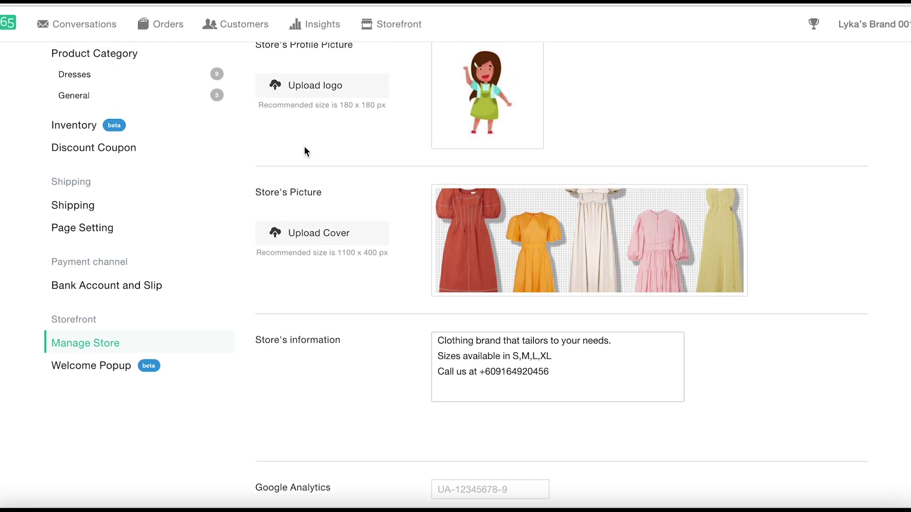
- Open the storefront's Welcome Popup settings
{"action": "left_click", "coordinate": [94, 370]}
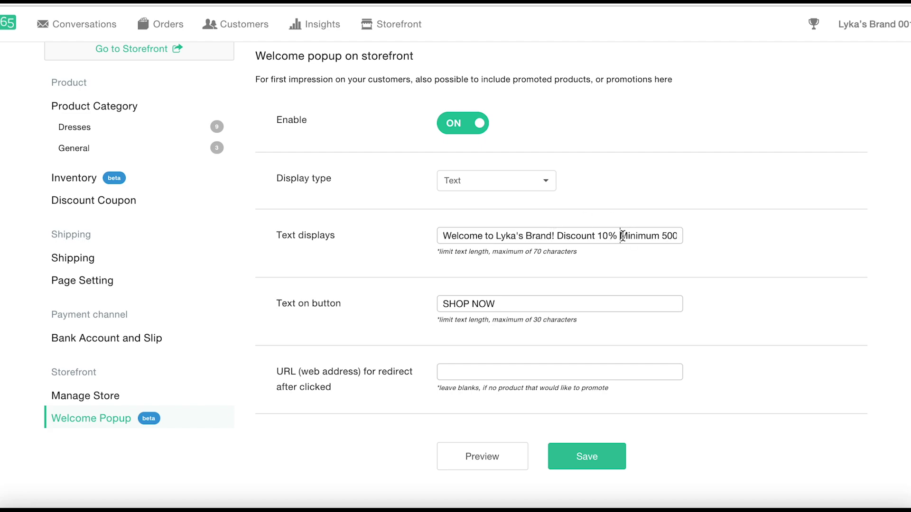
- Check the welcome popup's display text and its SHOP NOW button text, and save the popup settings
{"action": "left_click", "coordinate": [657, 236]}
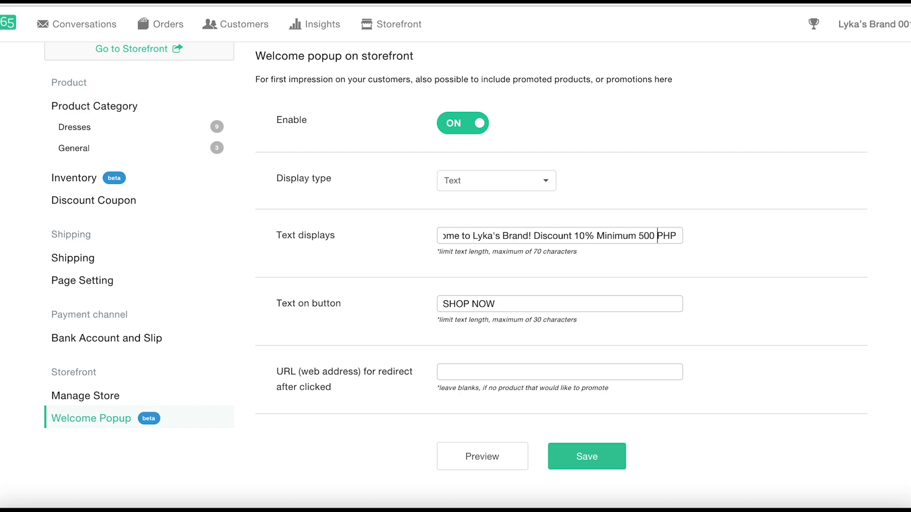
{"action": "left_click", "coordinate": [560, 307]}
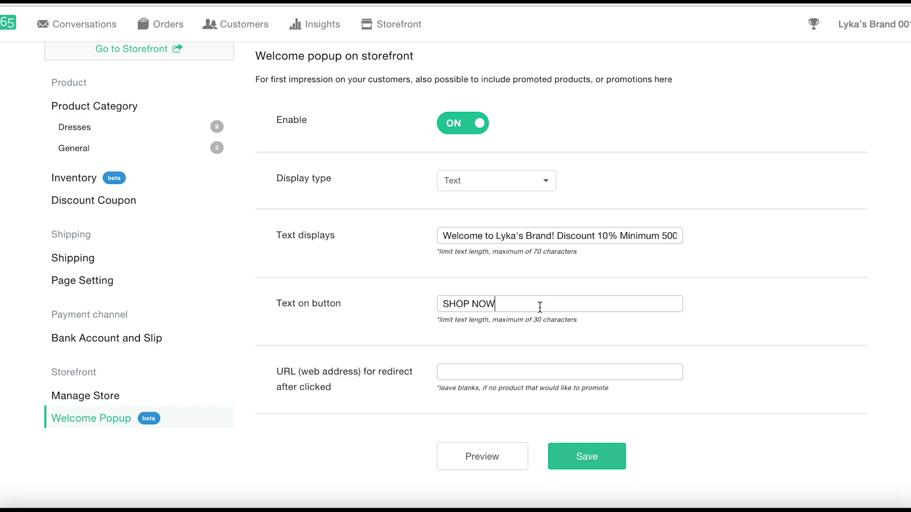
{"action": "left_click", "coordinate": [596, 469]}
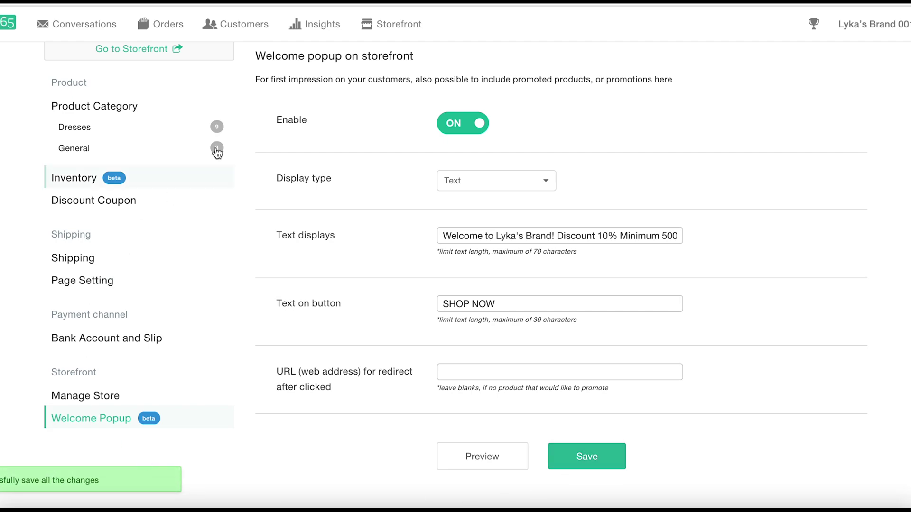
- Go to the live storefront and proceed through its welcome popup with SHOP NOW
{"action": "scroll", "coordinate": [24, 177], "scroll_direction": "up", "scroll_amount": 1}
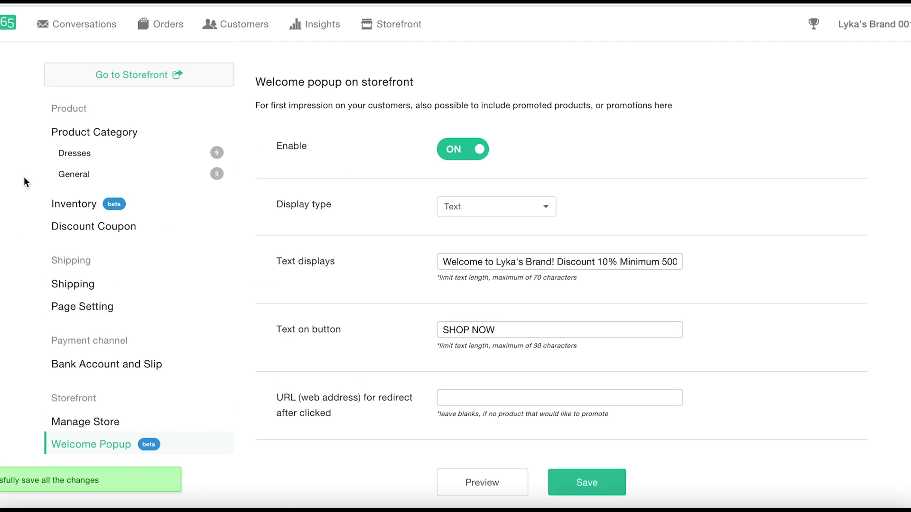
{"action": "left_click", "coordinate": [132, 76]}
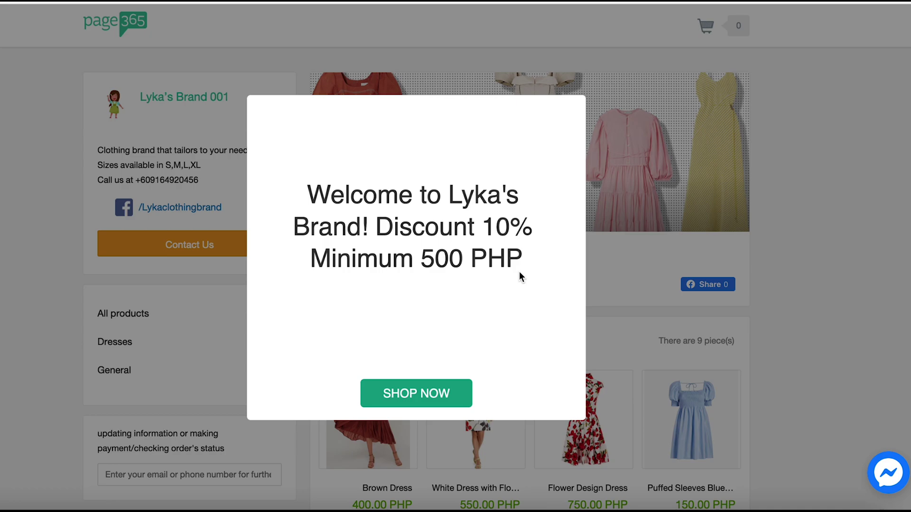
{"action": "left_click", "coordinate": [426, 393]}
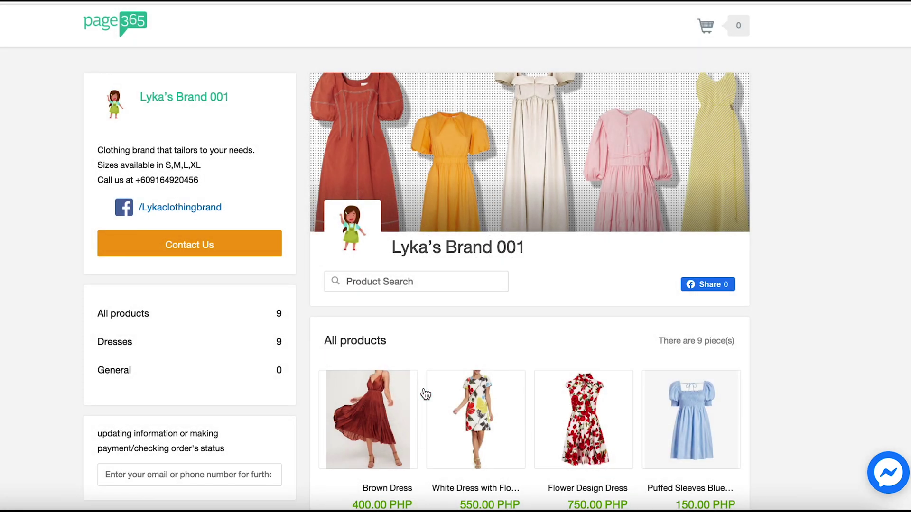
- Examine the live storefront page, including the full product listing, category list, store information and cover picture
{"action": "scroll", "coordinate": [426, 394], "scroll_direction": "down", "scroll_amount": 5}
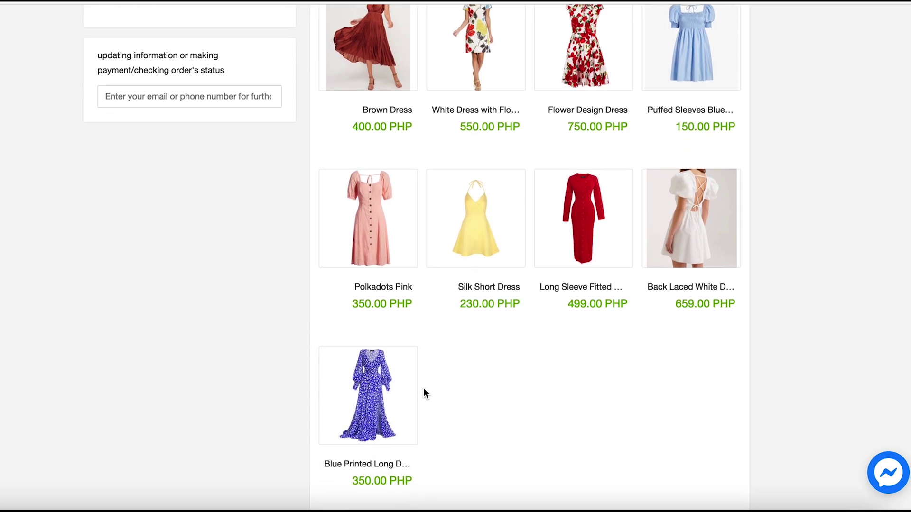
{"action": "scroll", "coordinate": [423, 388], "scroll_direction": "up", "scroll_amount": 2}
{"action": "scroll", "coordinate": [423, 388], "scroll_direction": "up", "scroll_amount": 3}
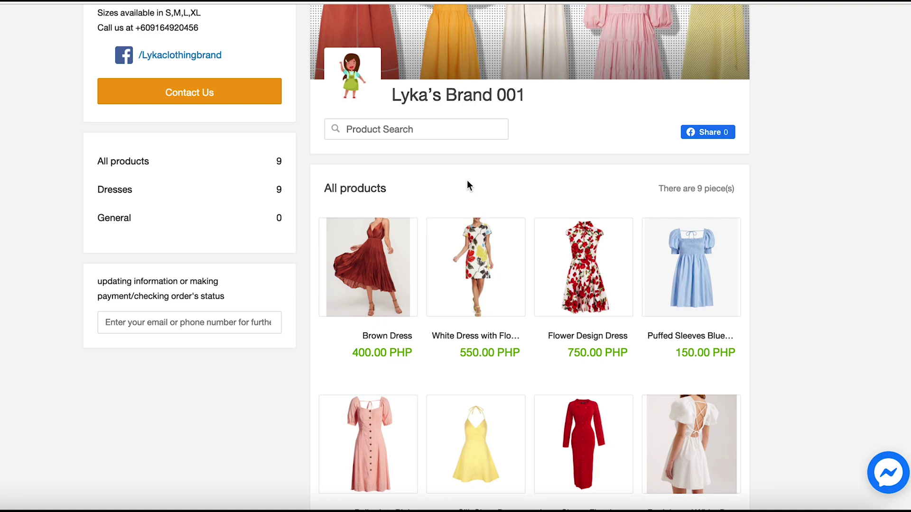
{"action": "left_click", "coordinate": [33, 7]}
{"action": "left_click", "coordinate": [98, 73]}
{"action": "scroll", "coordinate": [479, 210], "scroll_direction": "up", "scroll_amount": 3}
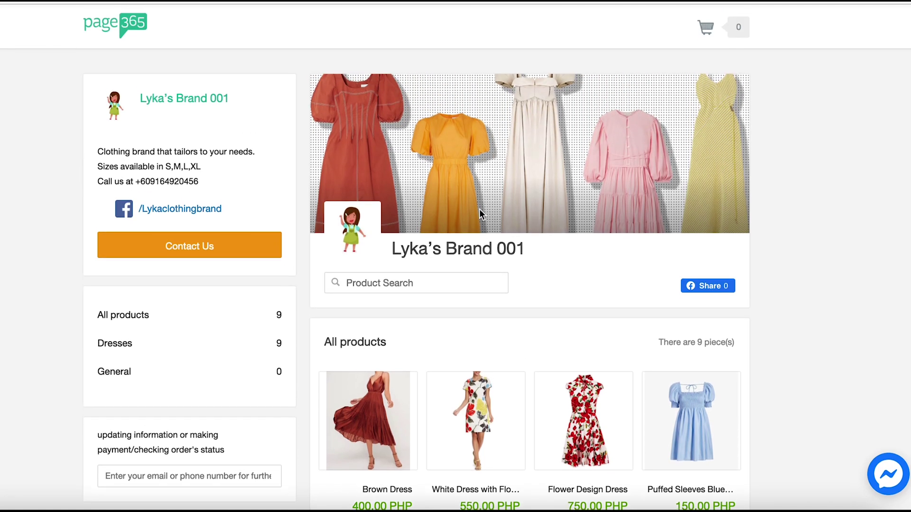
{"action": "scroll", "coordinate": [479, 209], "scroll_direction": "down", "scroll_amount": 1}
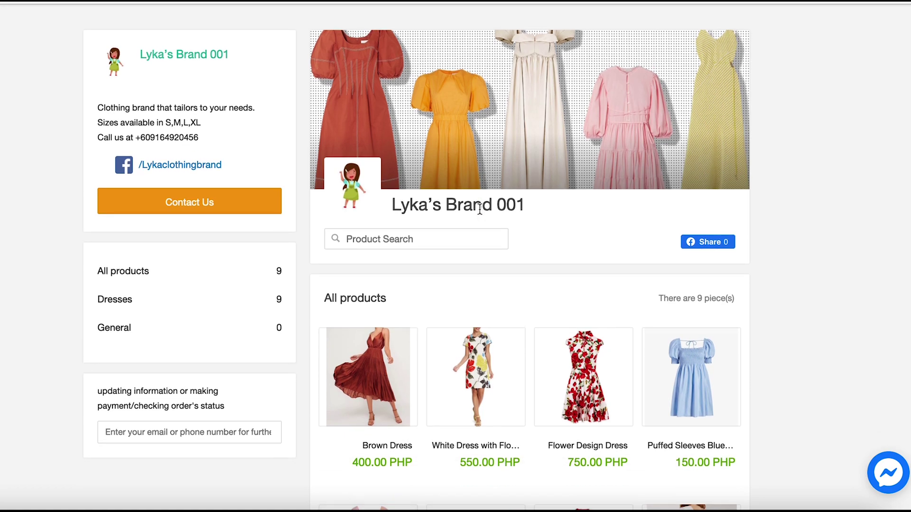